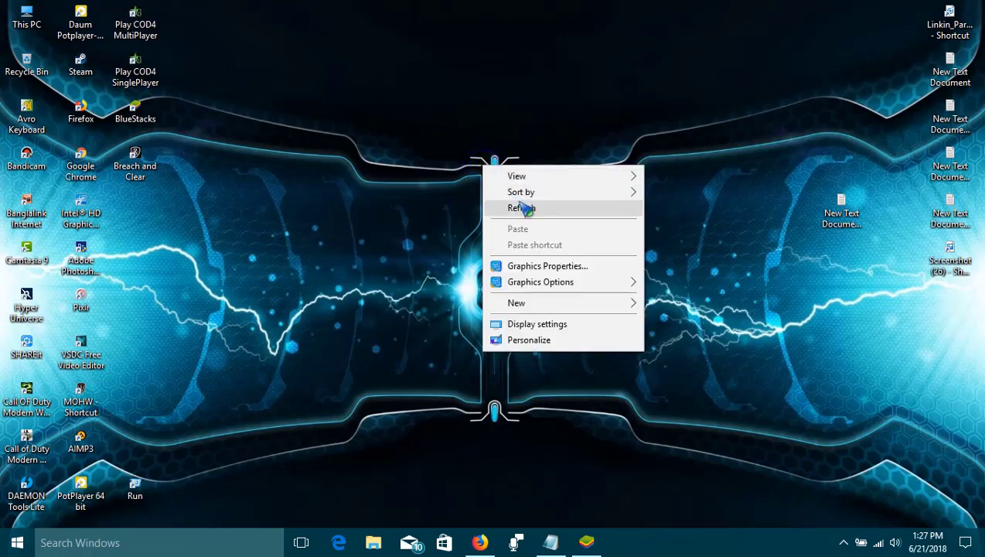
Step: Search the BlueStacks App Center for 'root check' and install the Root Check app
{"action": "left_click", "coordinate": [504, 208]}
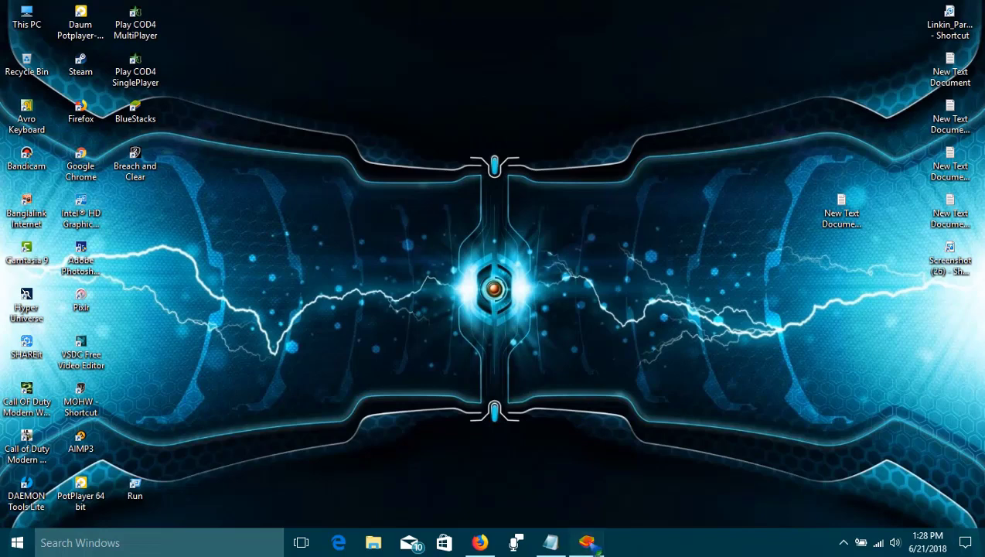
{"action": "left_click", "coordinate": [586, 541]}
{"action": "left_click", "coordinate": [699, 102]}
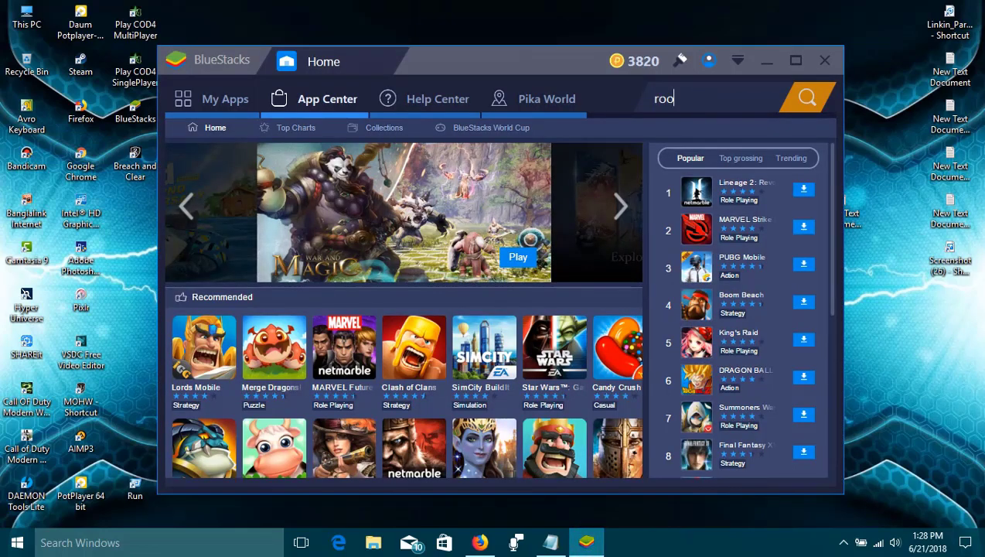
{"action": "type", "text": "root check"}
{"action": "key", "text": "Return"}
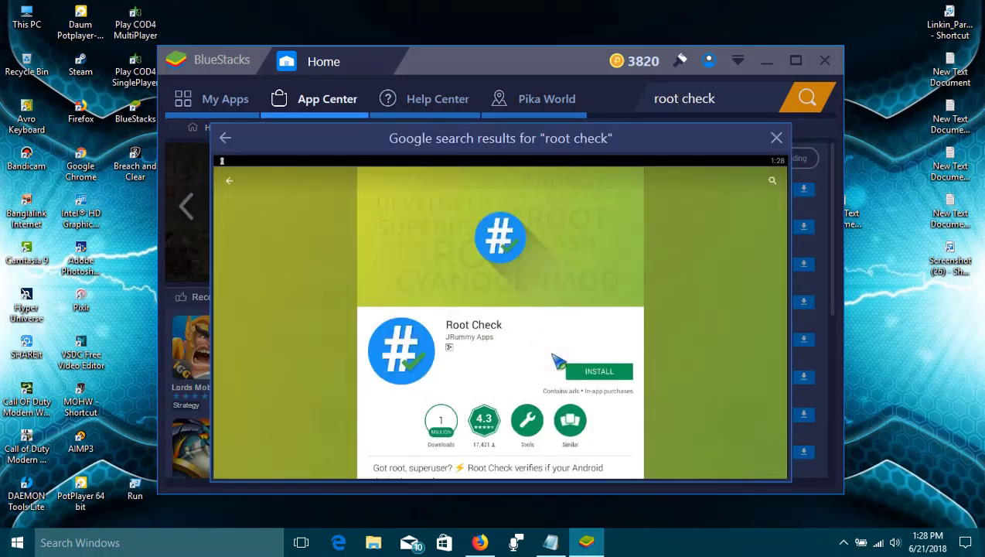
{"action": "left_click", "coordinate": [564, 367]}
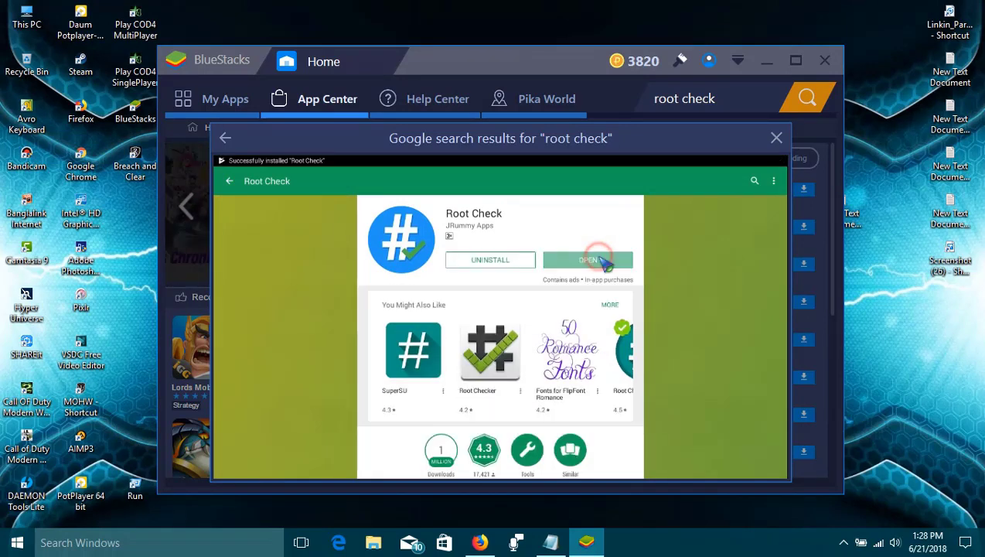
Step: Launch Root Check to see BlueStacks reported as not rooted, then close BlueStacks
{"action": "left_click", "coordinate": [604, 260]}
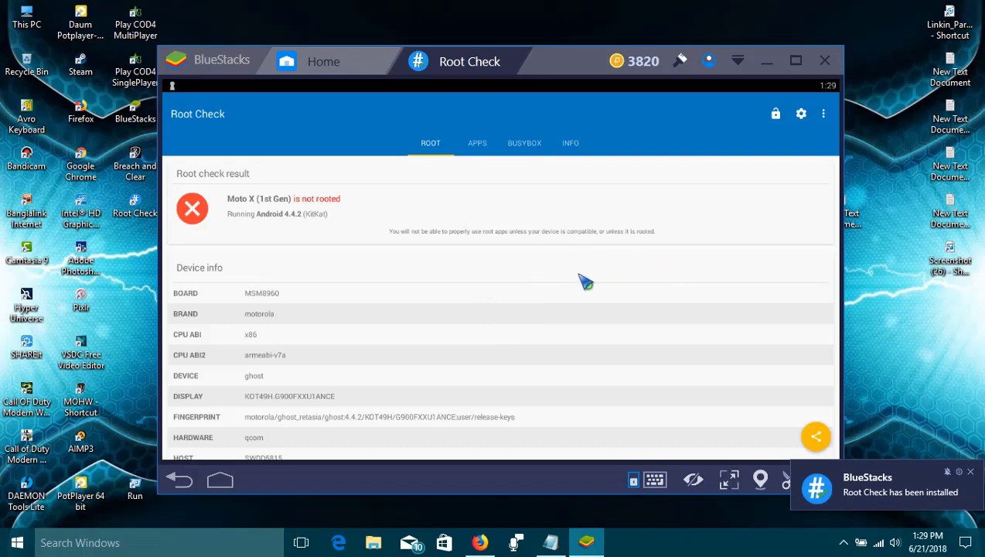
{"action": "left_click", "coordinate": [824, 59]}
Step: Confirm exiting BlueStacks and scroll the XDA thread down to its attached files
{"action": "left_click", "coordinate": [570, 315]}
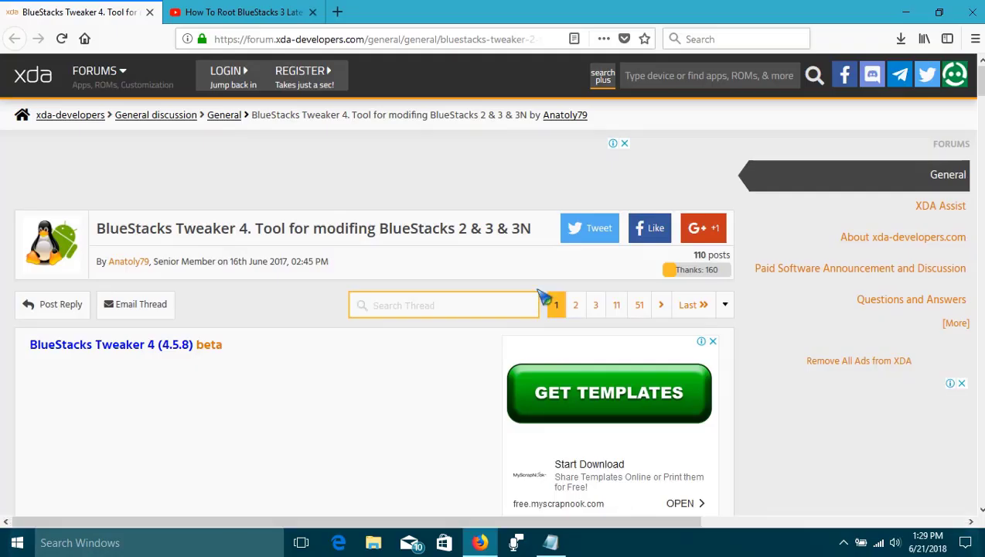
{"action": "scroll", "coordinate": [544, 297], "scroll_direction": "down", "scroll_amount": 1}
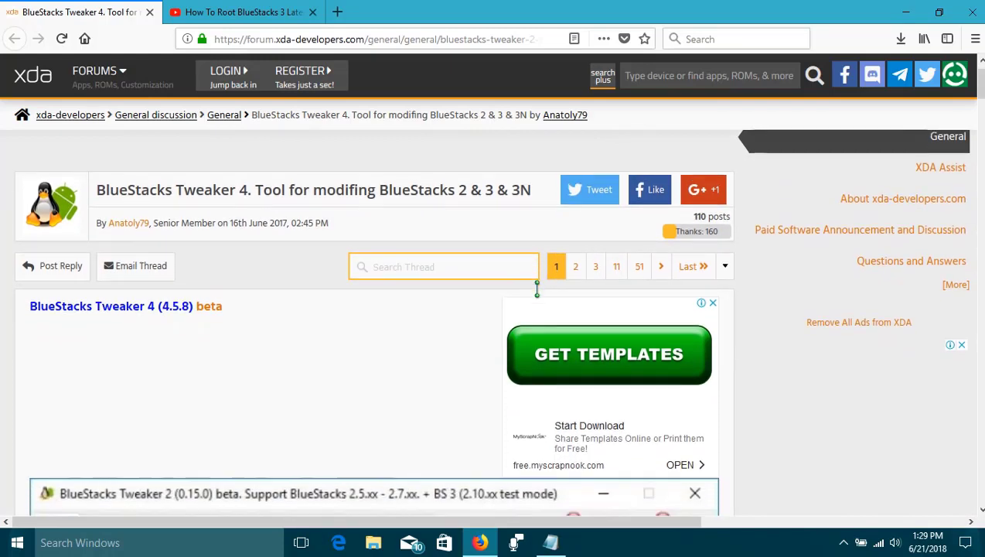
{"action": "scroll", "coordinate": [461, 370], "scroll_direction": "down", "scroll_amount": 3}
{"action": "scroll", "coordinate": [462, 370], "scroll_direction": "down", "scroll_amount": 15}
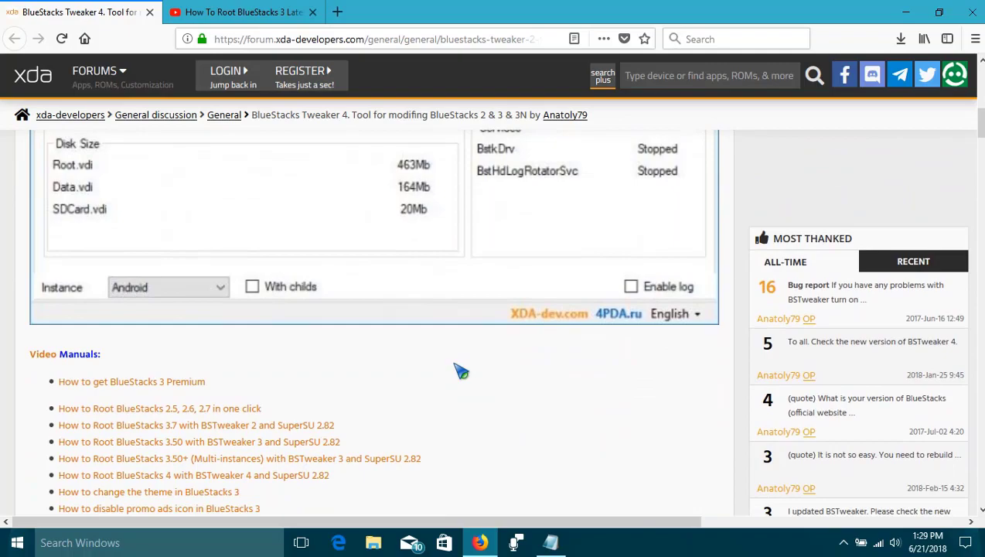
{"action": "scroll", "coordinate": [539, 193], "scroll_direction": "down", "scroll_amount": 14}
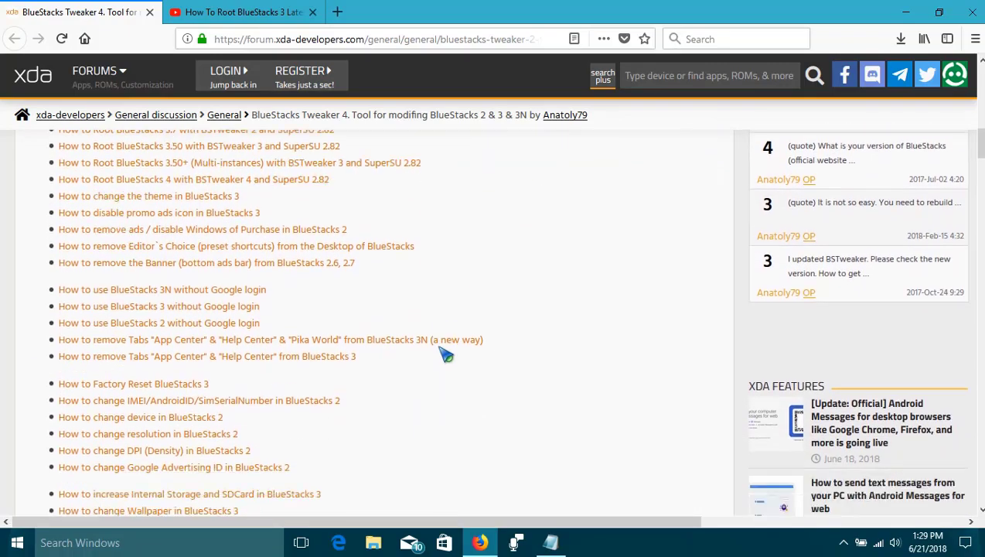
{"action": "scroll", "coordinate": [445, 354], "scroll_direction": "down", "scroll_amount": 14}
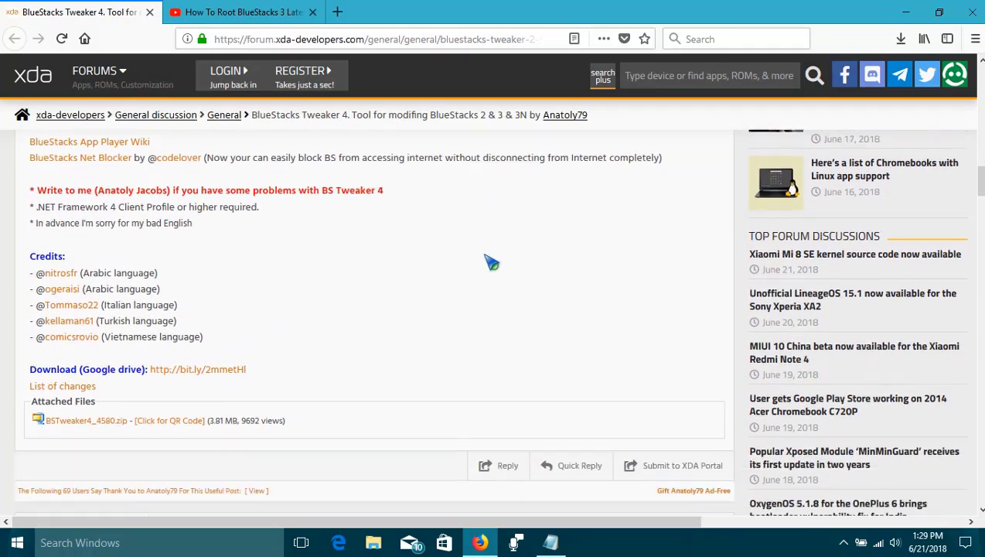
{"action": "scroll", "coordinate": [492, 263], "scroll_direction": "down", "scroll_amount": 2}
{"action": "scroll", "coordinate": [491, 264], "scroll_direction": "up", "scroll_amount": 2}
{"action": "key", "text": "super+Down"}
Step: Download BSTweaker4_4580.zip and drag it from the downloads list onto the desktop
{"action": "left_click", "coordinate": [510, 415]}
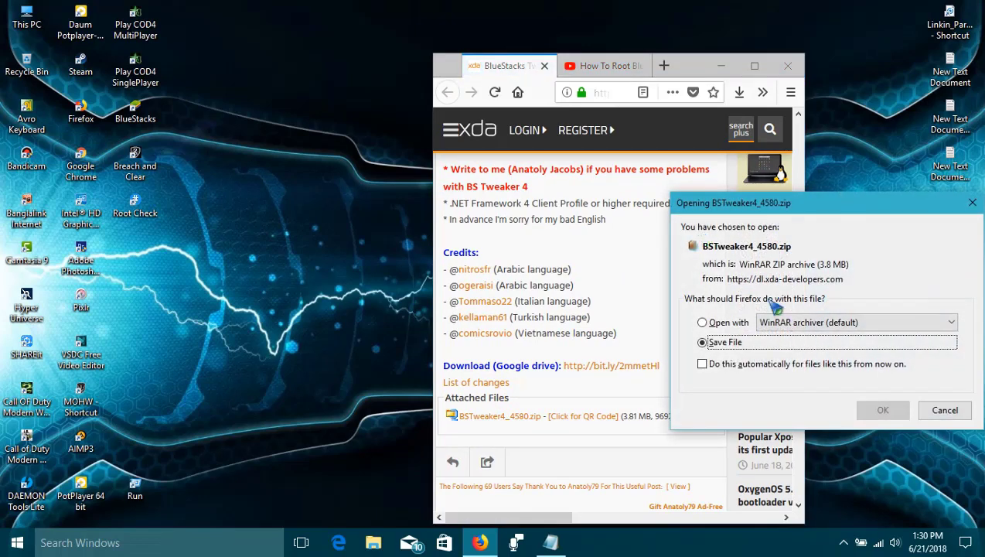
{"action": "left_click", "coordinate": [882, 410]}
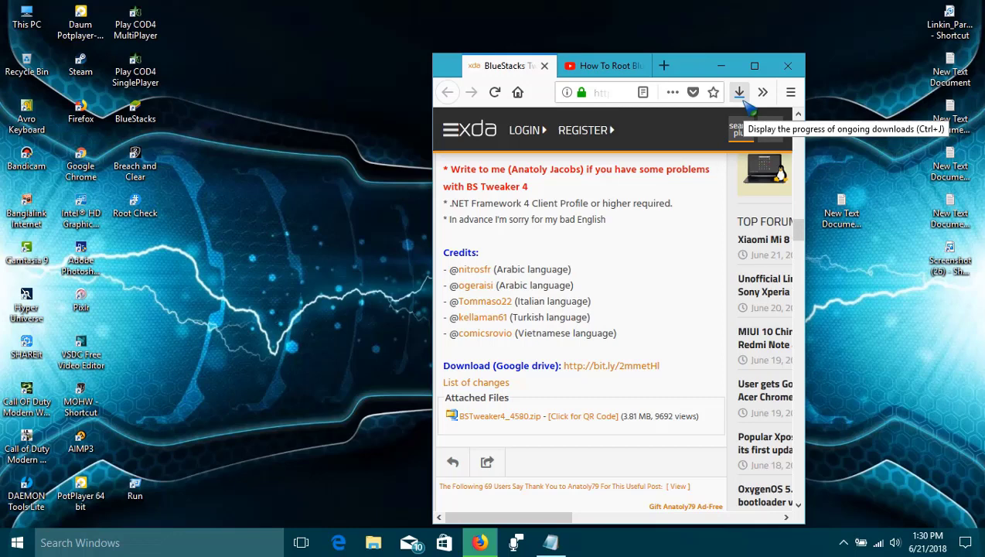
{"action": "left_click", "coordinate": [741, 96]}
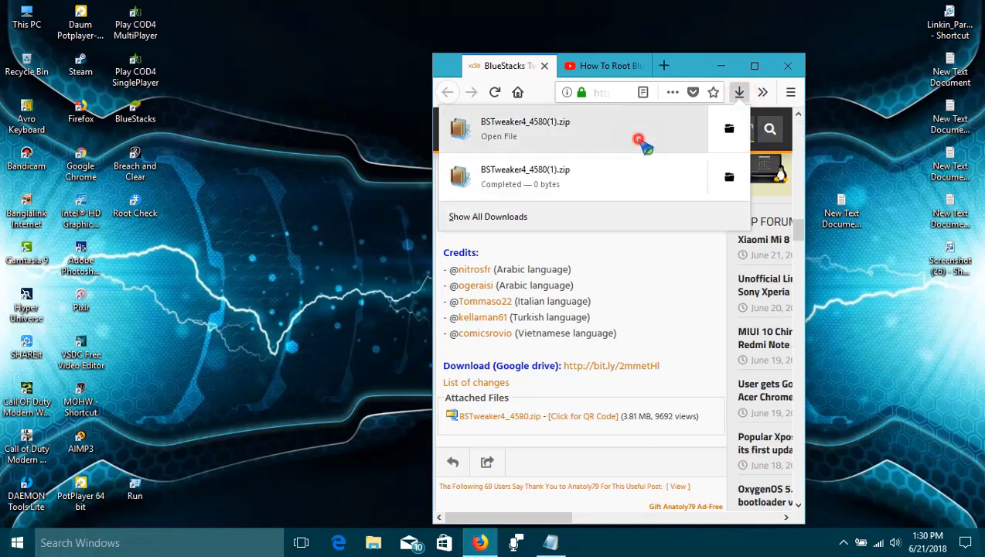
{"action": "left_click_drag", "start_coordinate": [635, 139], "coordinate": [286, 124]}
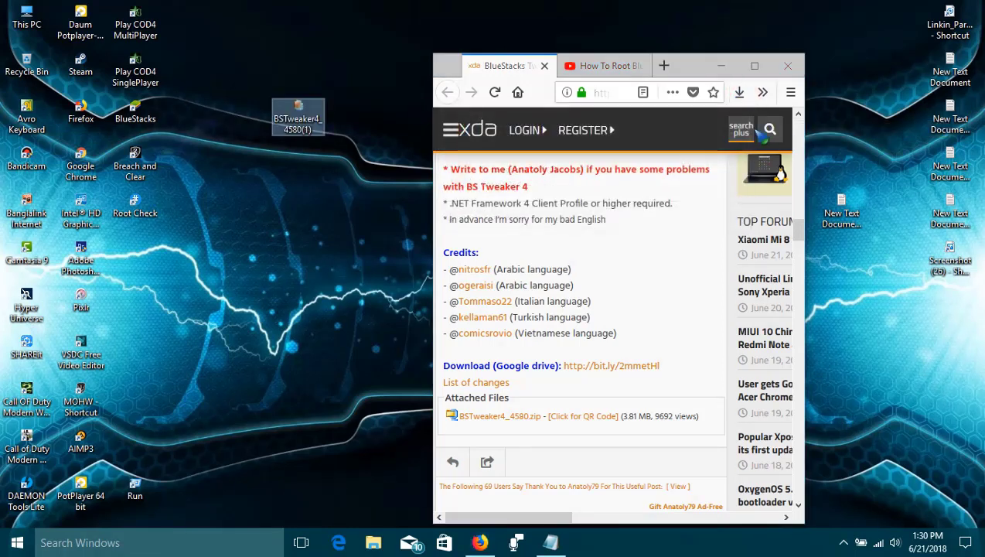
Step: Open BSTweaker4_4580.zip in WinRAR and extract the BSTweaker4 folder to the desktop
{"action": "left_click", "coordinate": [720, 66]}
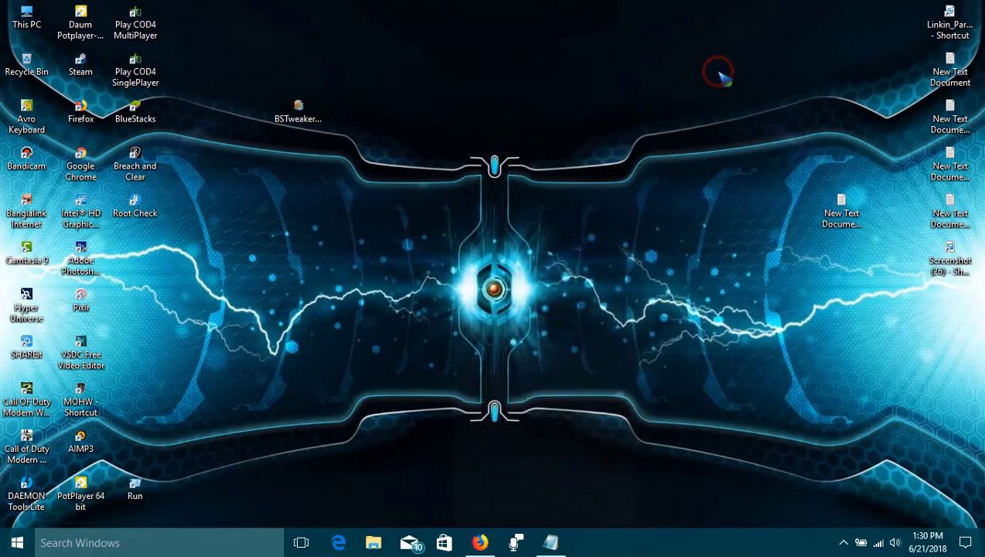
{"action": "left_click", "coordinate": [302, 116]}
{"action": "right_click", "coordinate": [306, 118]}
{"action": "left_click", "coordinate": [330, 123]}
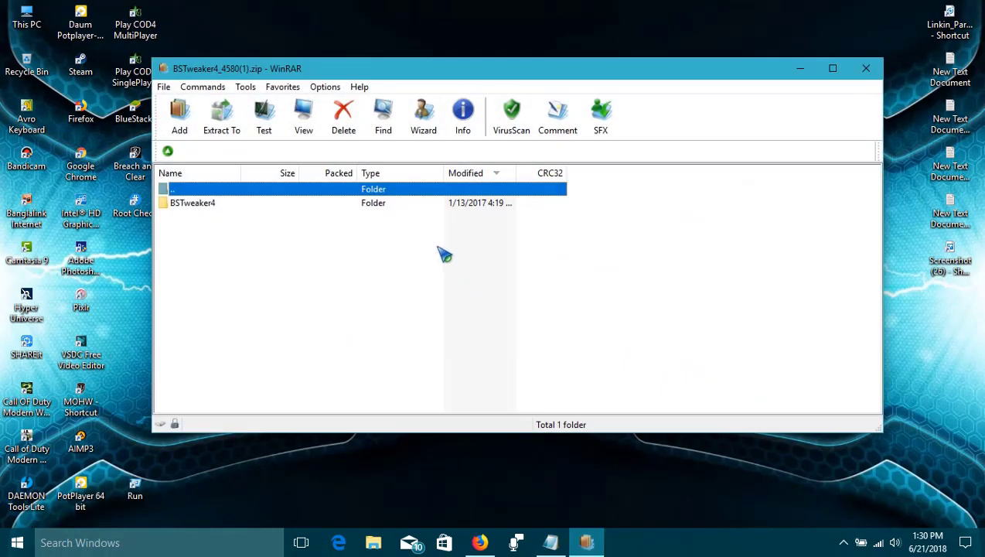
{"action": "double_click", "coordinate": [279, 203]}
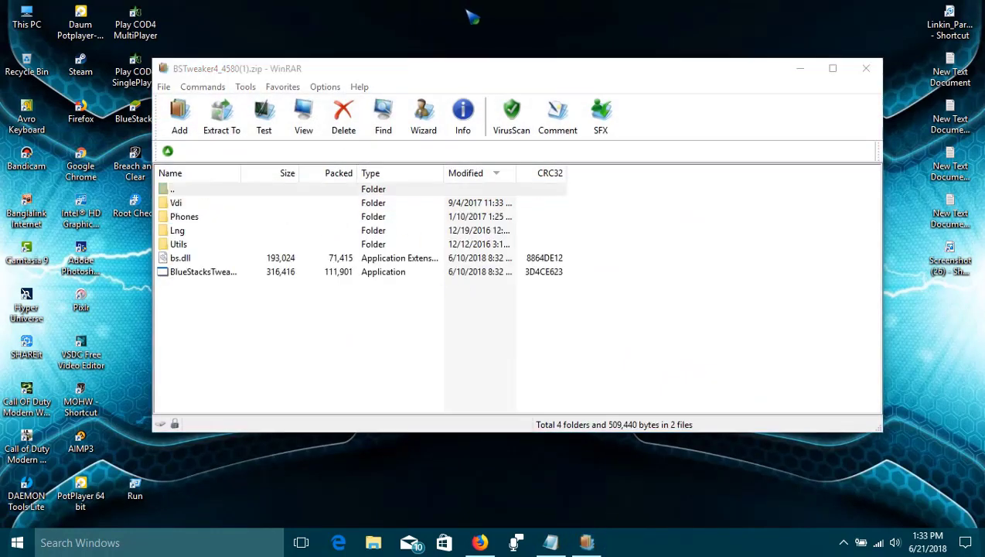
{"action": "left_click", "coordinate": [168, 151]}
{"action": "left_click_drag", "start_coordinate": [193, 203], "coordinate": [338, 37]}
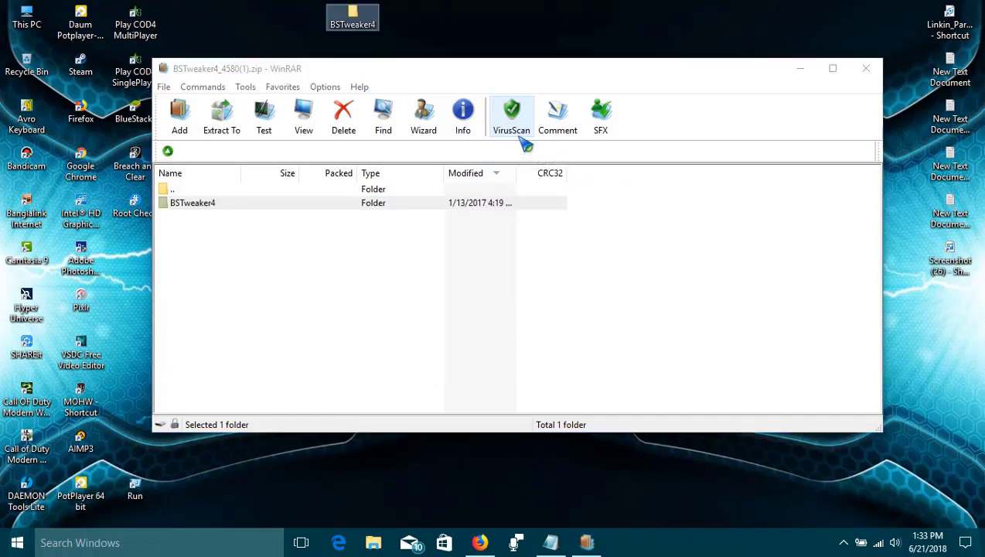
{"action": "left_click", "coordinate": [866, 69]}
Step: Run BlueStacksTweaker4 from the extracted BSTweaker4 folder on the desktop
{"action": "double_click", "coordinate": [366, 31]}
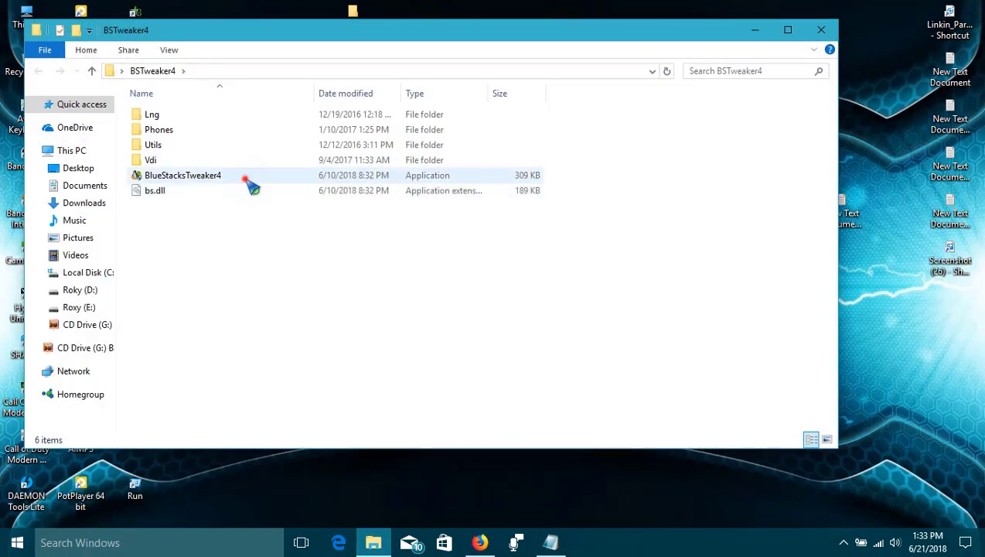
{"action": "left_click", "coordinate": [243, 177]}
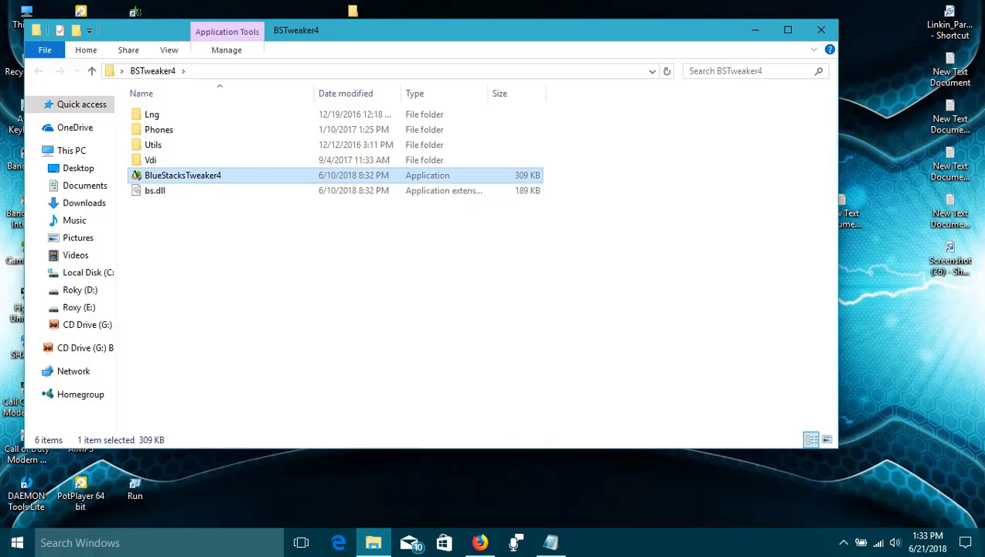
{"action": "key", "text": "Return"}
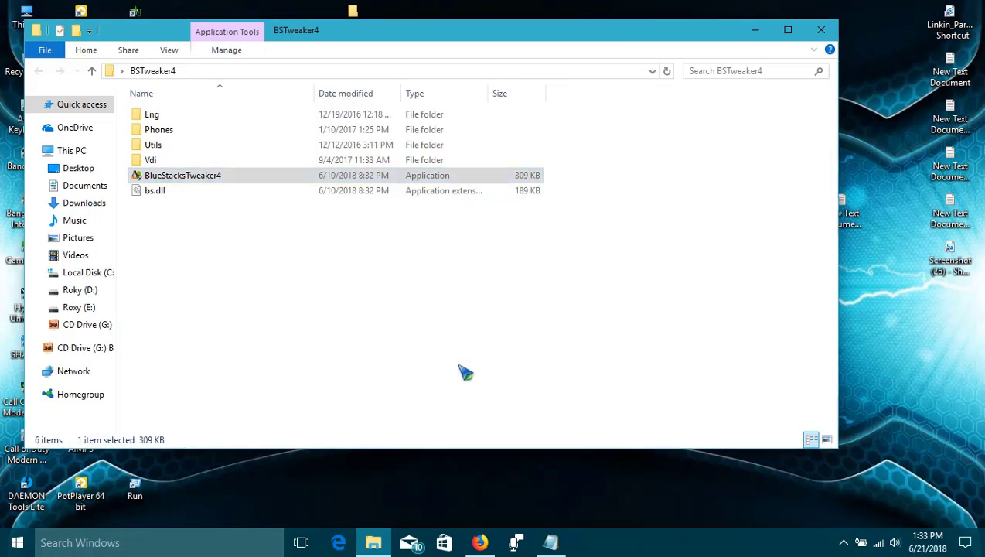
Step: Fully stop and force-kill BlueStacks so the BstkDrv service shows Stopped
{"action": "left_click", "coordinate": [757, 33]}
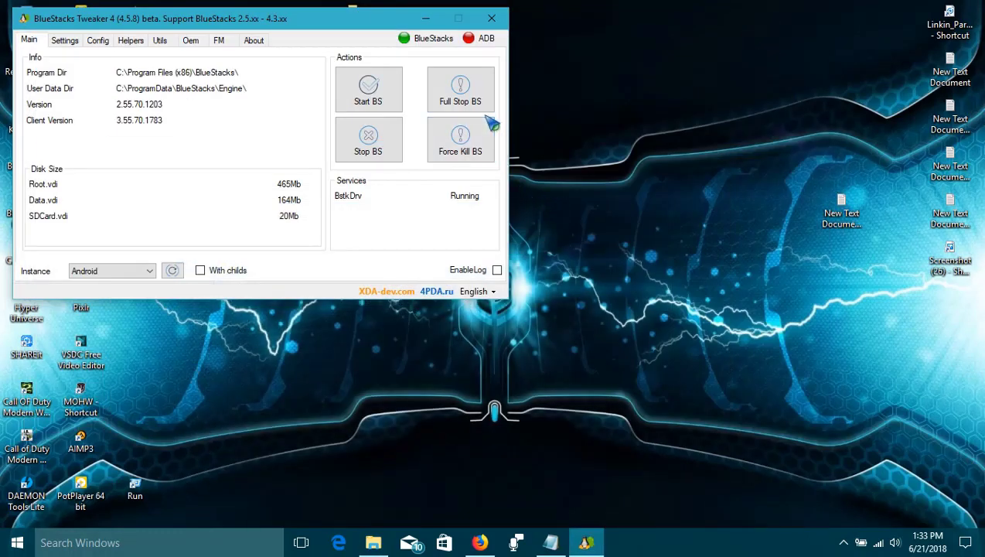
{"action": "left_click_drag", "start_coordinate": [313, 21], "coordinate": [500, 86]}
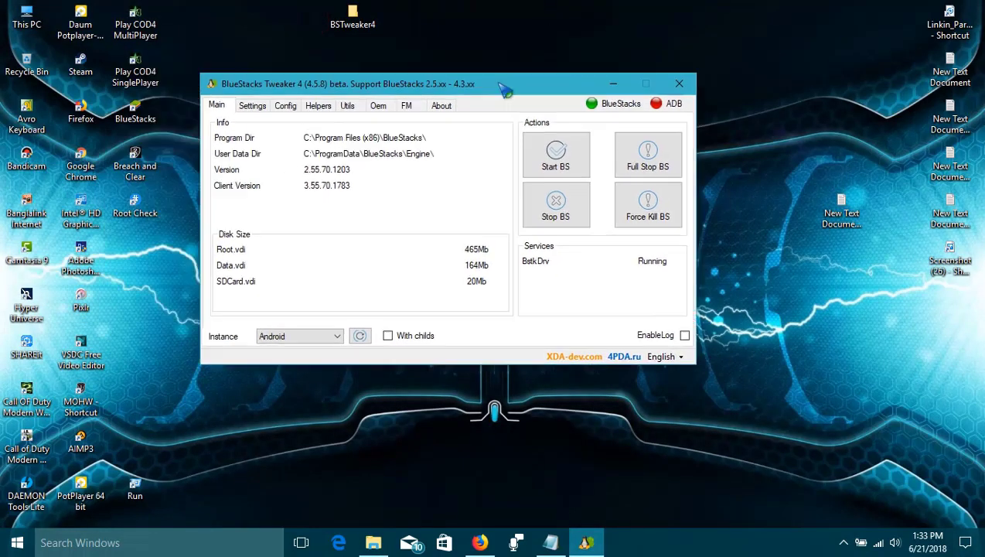
{"action": "left_click", "coordinate": [653, 158]}
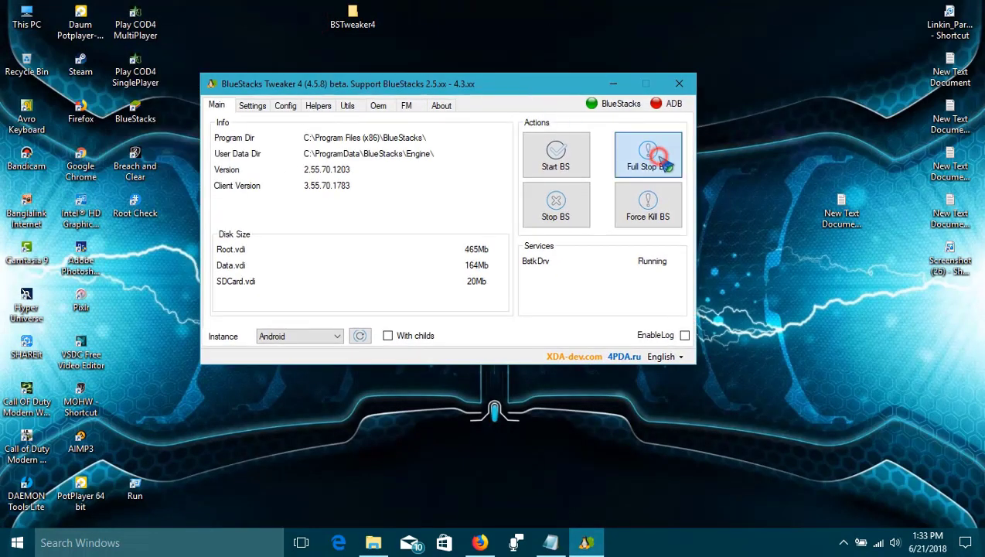
{"action": "left_click", "coordinate": [651, 208]}
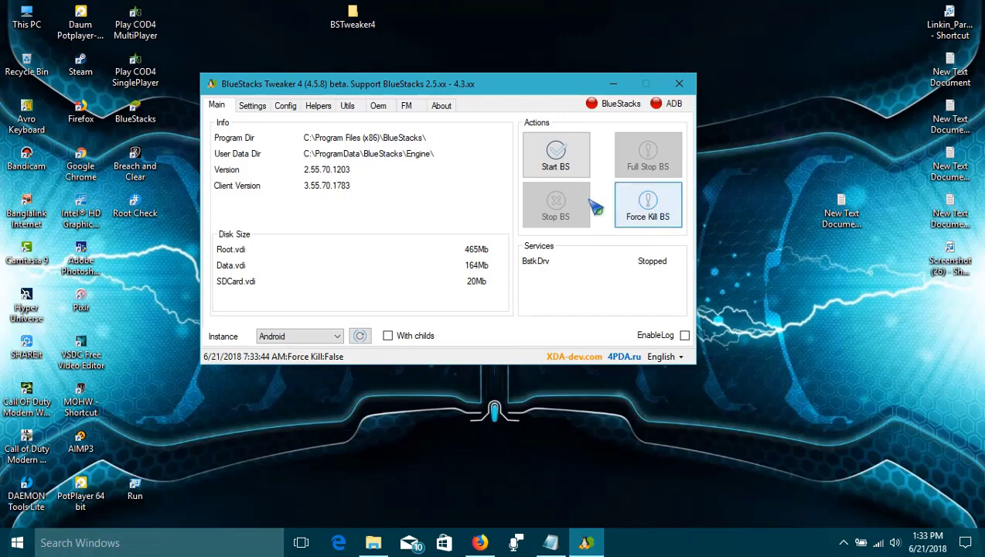
Step: On the Helpers page, unlock BlueStacks, restart it, and apply the Root patch
{"action": "left_click", "coordinate": [317, 106]}
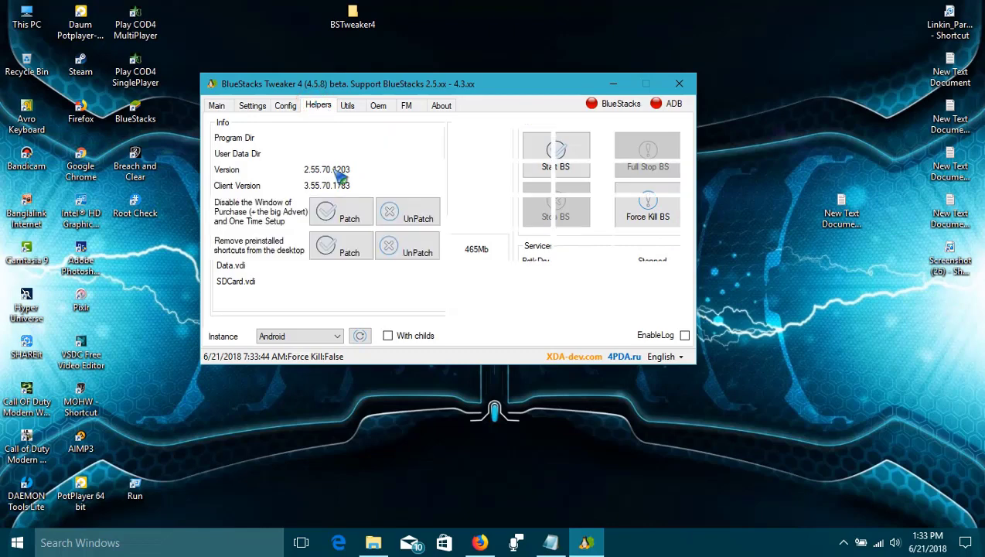
{"action": "left_click", "coordinate": [409, 145]}
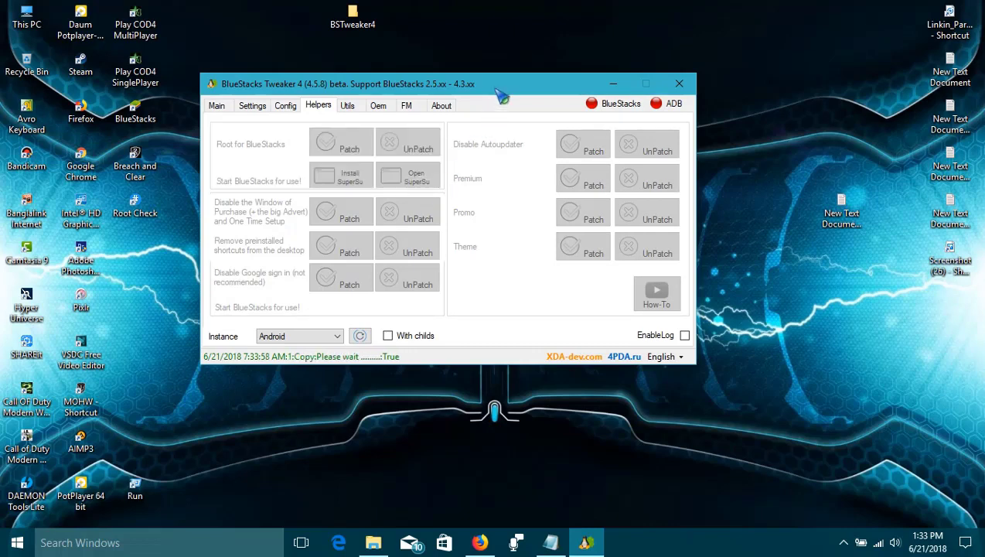
{"action": "left_click_drag", "start_coordinate": [498, 93], "coordinate": [548, 97]}
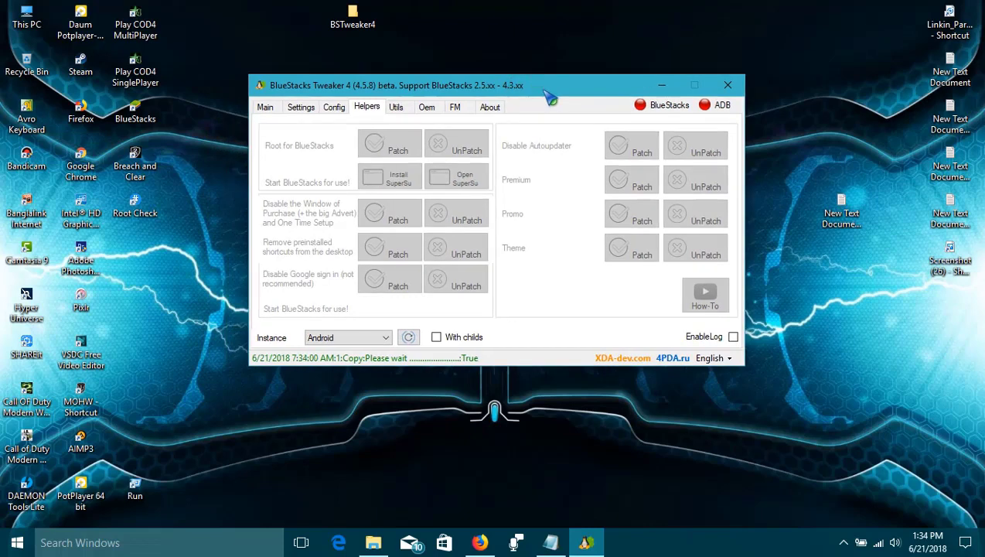
{"action": "double_click", "coordinate": [146, 116]}
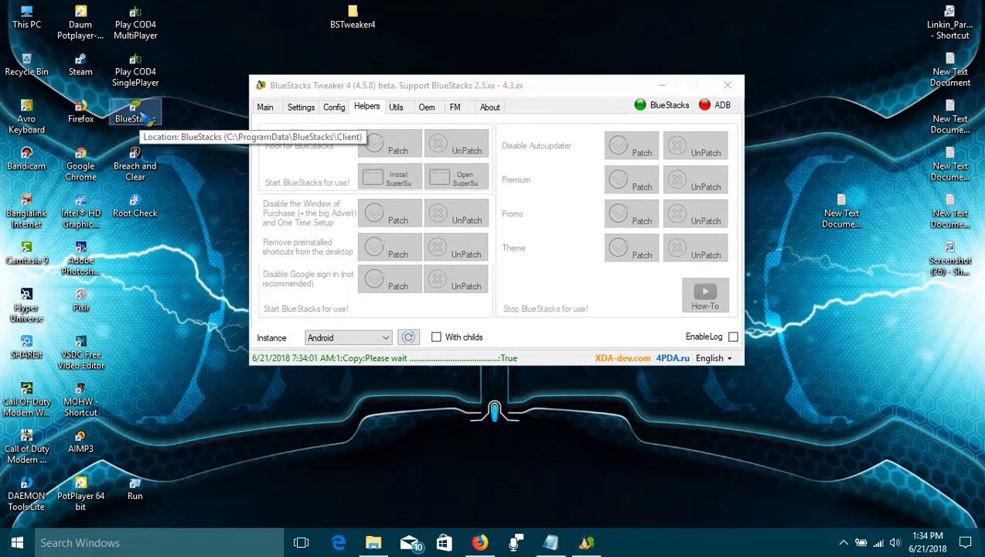
{"action": "right_click", "coordinate": [820, 269]}
{"action": "left_click", "coordinate": [841, 314]}
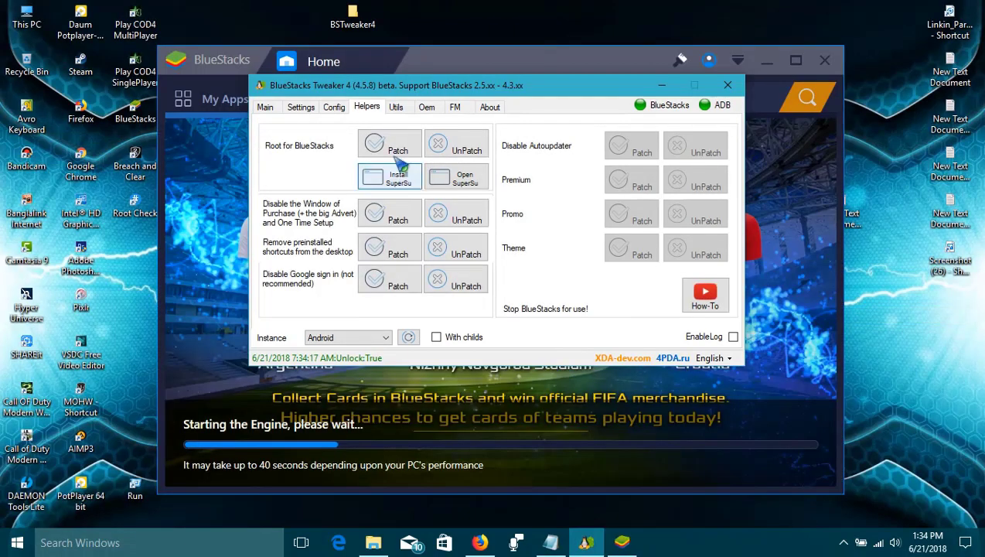
{"action": "left_click", "coordinate": [396, 152]}
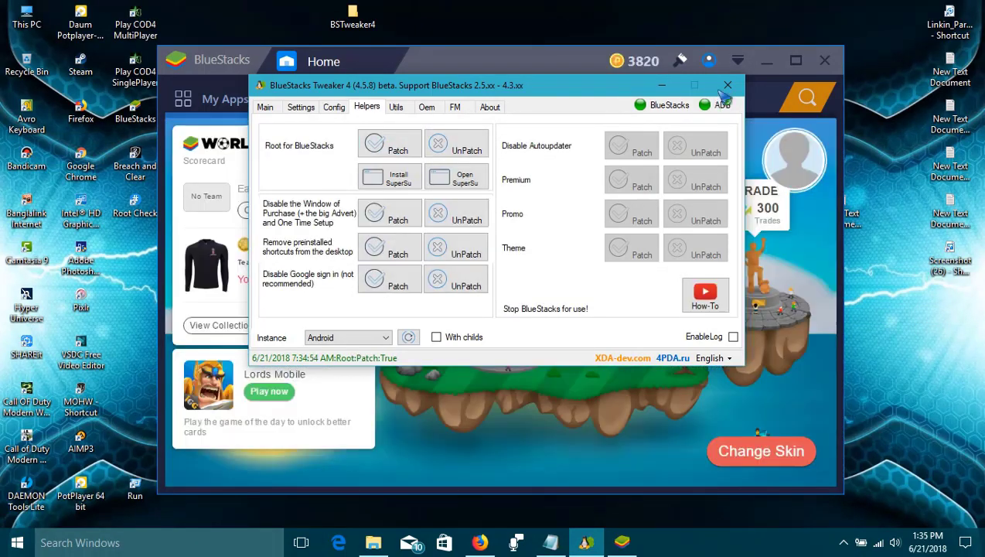
Step: Close the tweaker, open Root Check from My Apps to confirm rooted, and return Home
{"action": "left_click", "coordinate": [361, 222]}
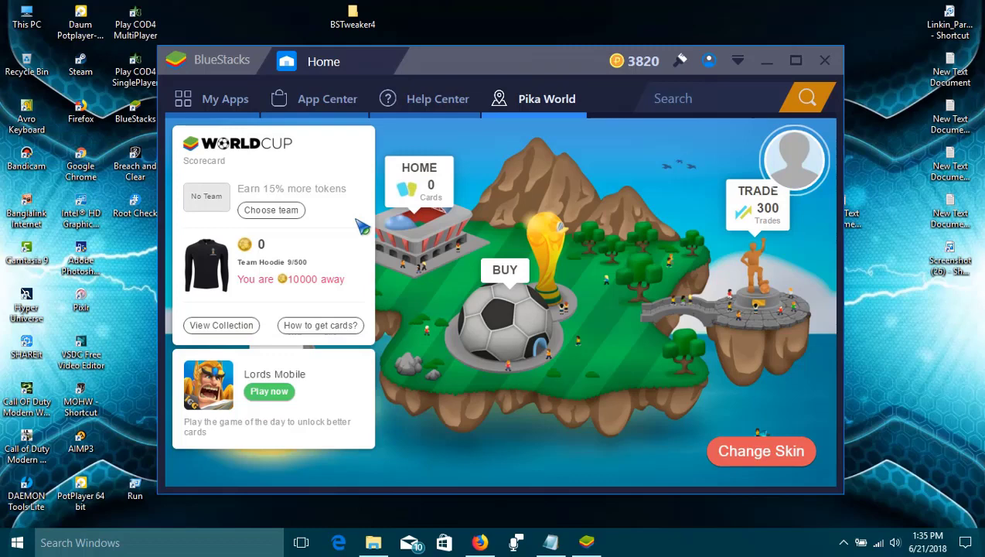
{"action": "left_click", "coordinate": [222, 100]}
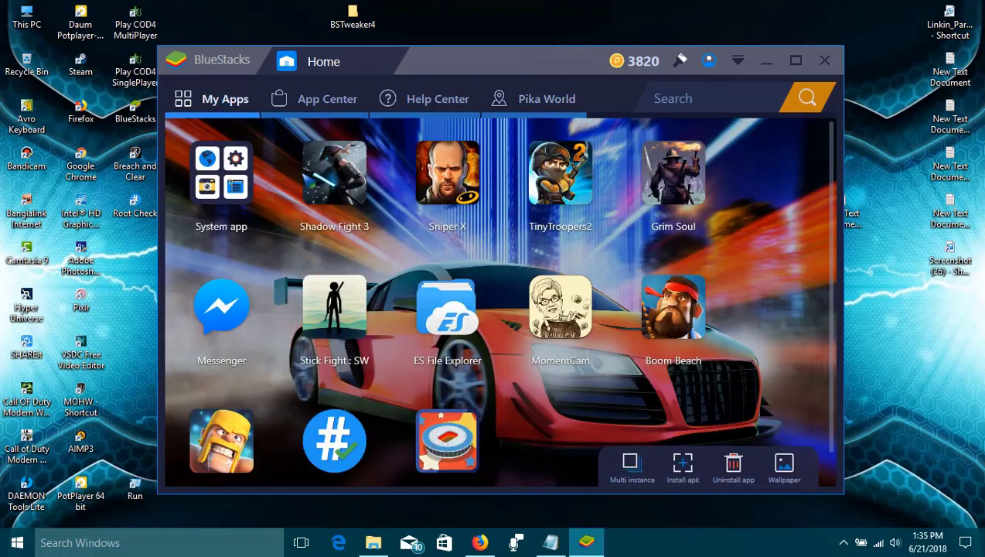
{"action": "scroll", "coordinate": [334, 440], "scroll_direction": "down", "scroll_amount": 1}
{"action": "left_click", "coordinate": [334, 407]}
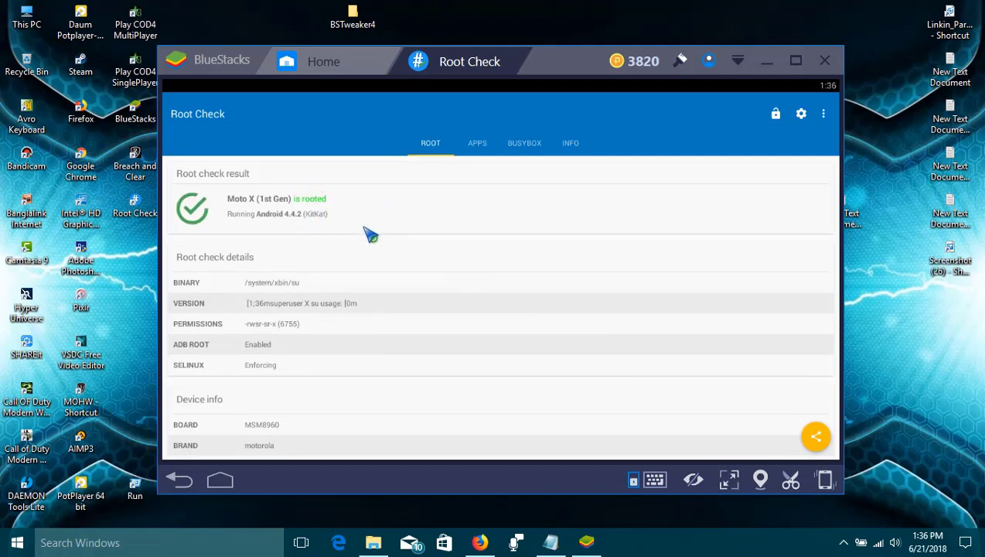
{"action": "left_click", "coordinate": [323, 61]}
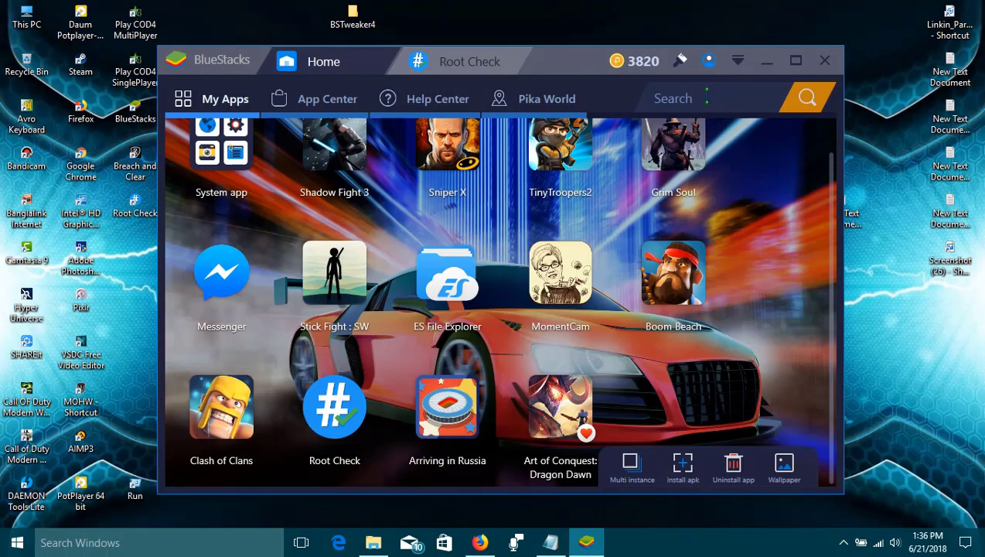
Step: Search the Play Store for SuperSU, install it, and launch it
{"action": "left_click", "coordinate": [705, 99]}
{"action": "type", "text": "superuserru"}
{"action": "key", "text": "Return"}
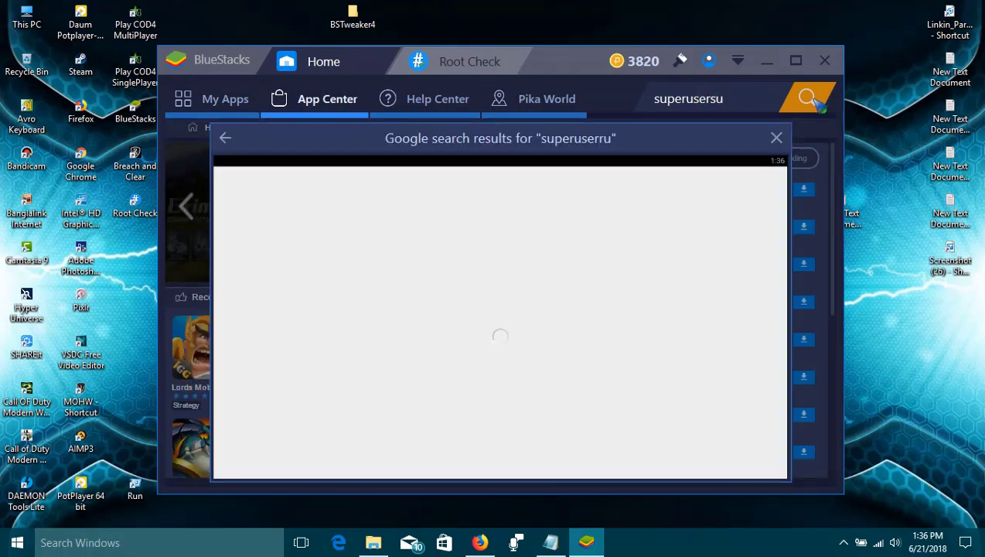
{"action": "key", "text": "Return"}
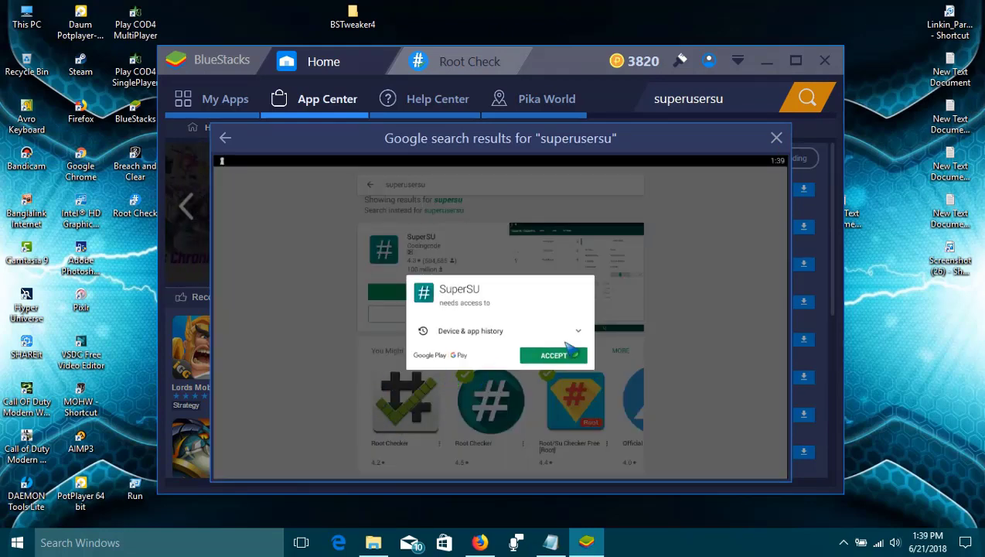
{"action": "left_click", "coordinate": [564, 356]}
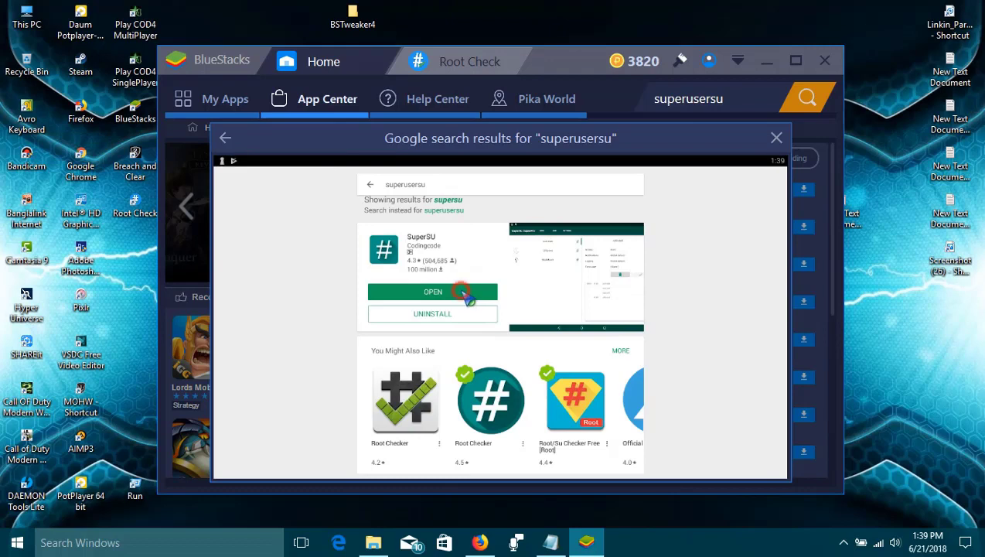
{"action": "left_click", "coordinate": [461, 292]}
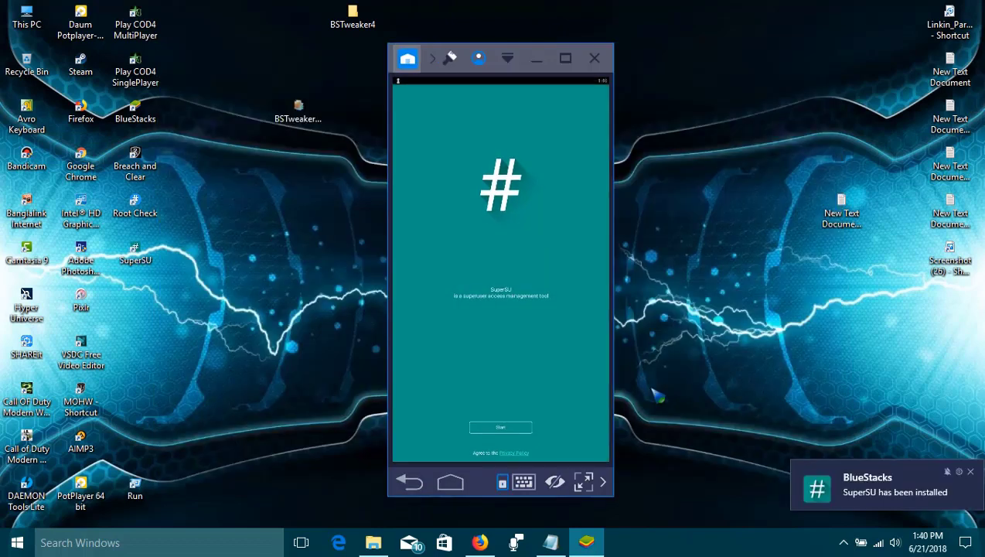
Step: Pass SuperSU's welcome, make BlueStacks full screen, dismiss the prompts, and open Settings
{"action": "left_click", "coordinate": [503, 427]}
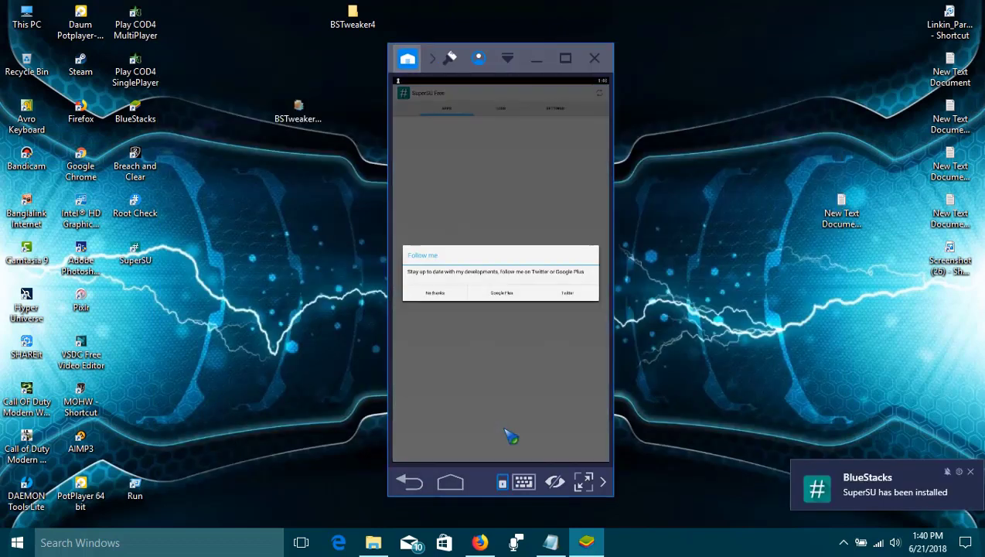
{"action": "left_click", "coordinate": [588, 481]}
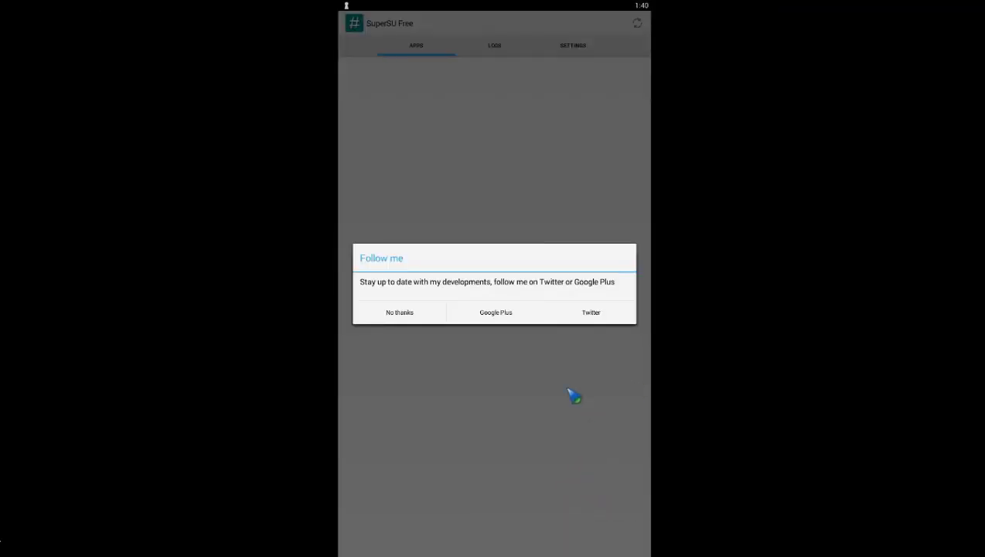
{"action": "left_click", "coordinate": [410, 313]}
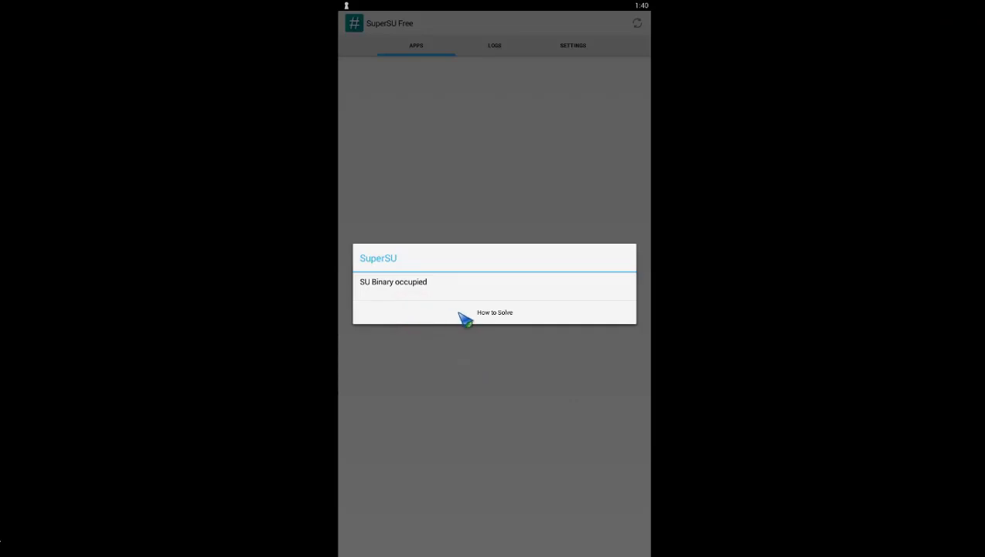
{"action": "left_click", "coordinate": [507, 401]}
{"action": "left_click", "coordinate": [580, 45]}
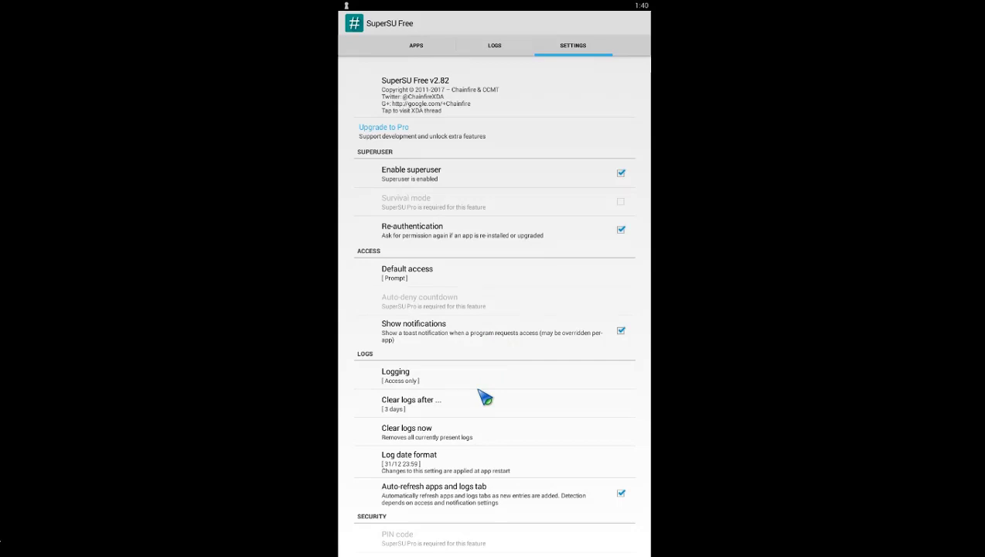
Step: Run SuperSU's Full unroot cleanup from its settings and confirm with Continue
{"action": "scroll", "coordinate": [484, 396], "scroll_direction": "down", "scroll_amount": 10}
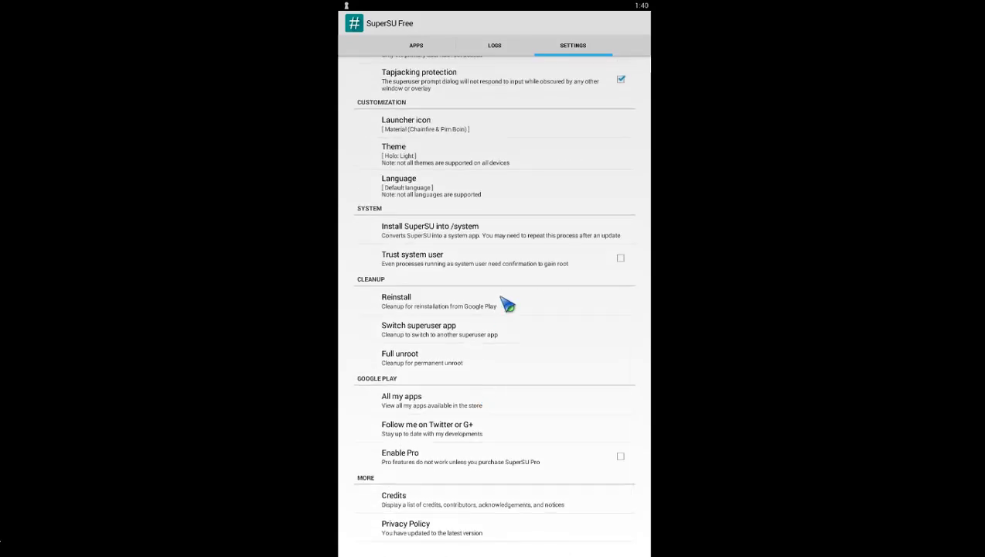
{"action": "left_click_drag", "start_coordinate": [507, 305], "coordinate": [506, 320]}
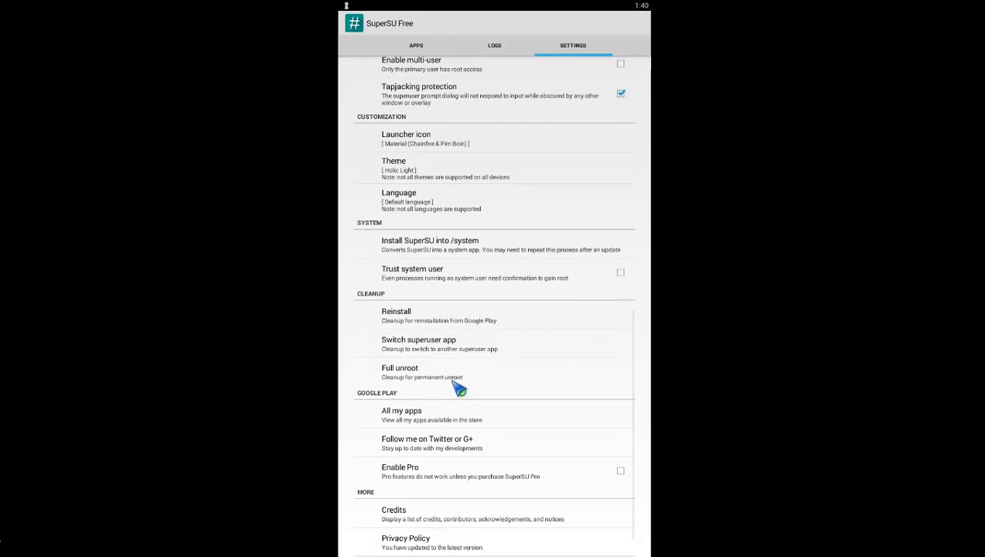
{"action": "left_click", "coordinate": [447, 378]}
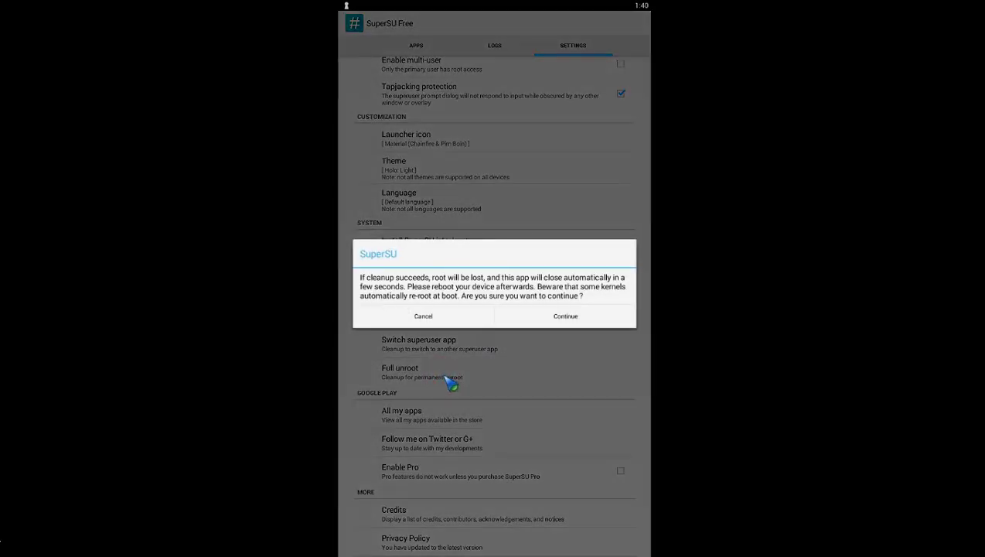
{"action": "left_click", "coordinate": [565, 315]}
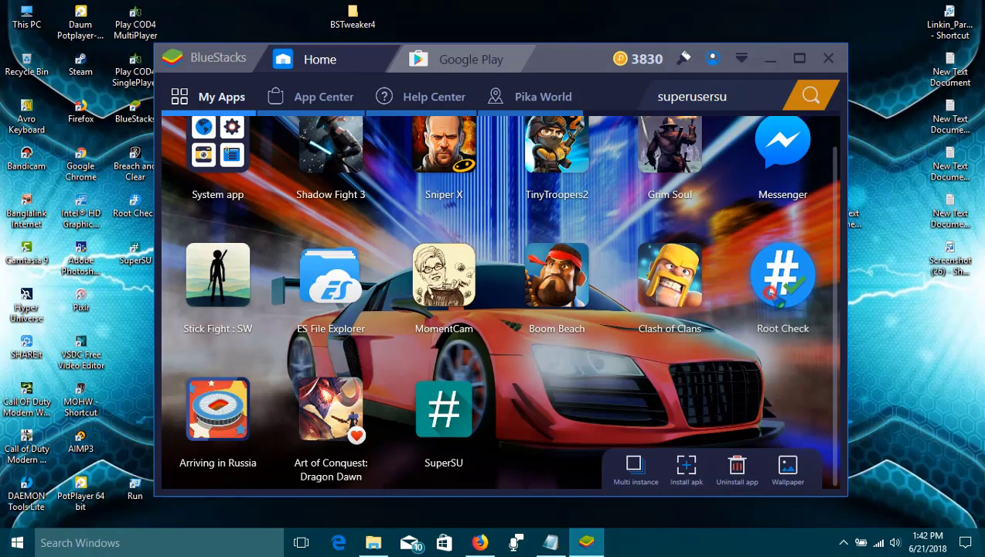
Step: Run Root Check and confirm the Moto X (1st Gen) now reports not rooted
{"action": "left_click", "coordinate": [769, 280]}
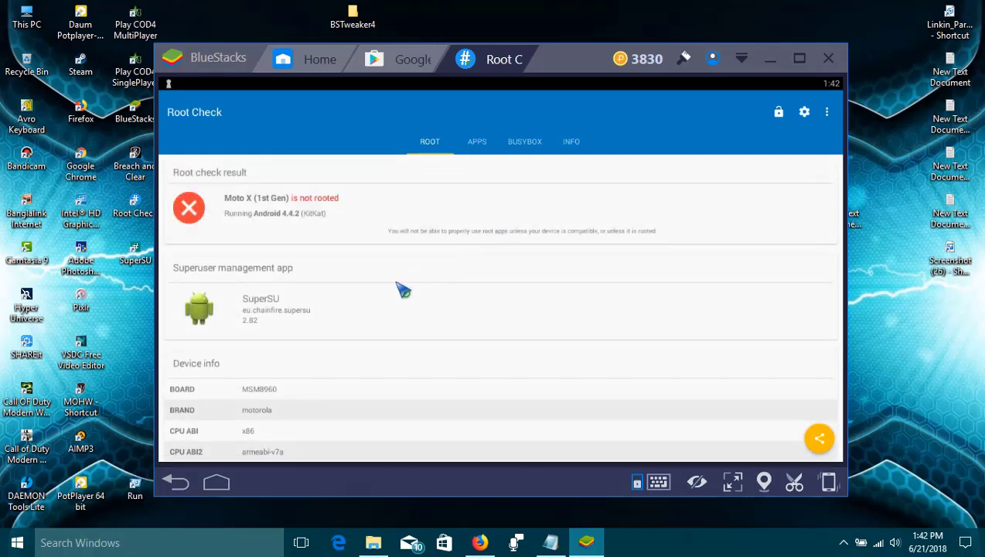
{"action": "mouse_move", "coordinate": [425, 344]}
{"action": "left_mouse_down"}
{"action": "mouse_move", "coordinate": [440, 310]}
{"action": "mouse_move", "coordinate": [431, 354]}
{"action": "left_mouse_up"}
{"action": "left_click", "coordinate": [430, 354]}
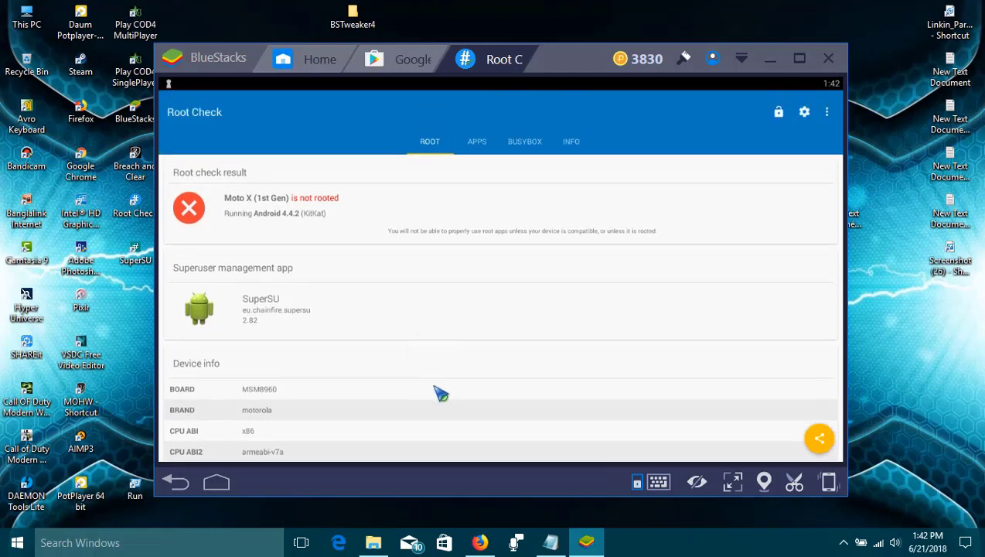